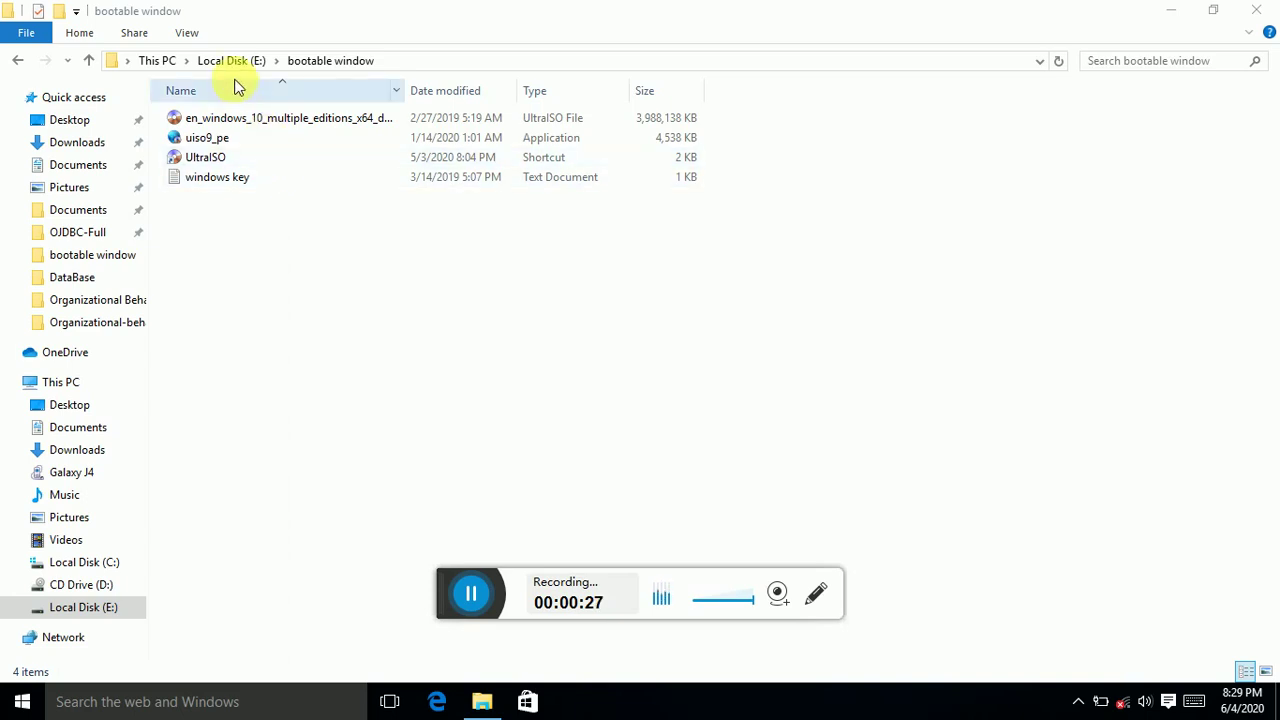
- Launch UltraISO from its shortcut in the bootable window folder and continue with the trial version
click(253, 123)
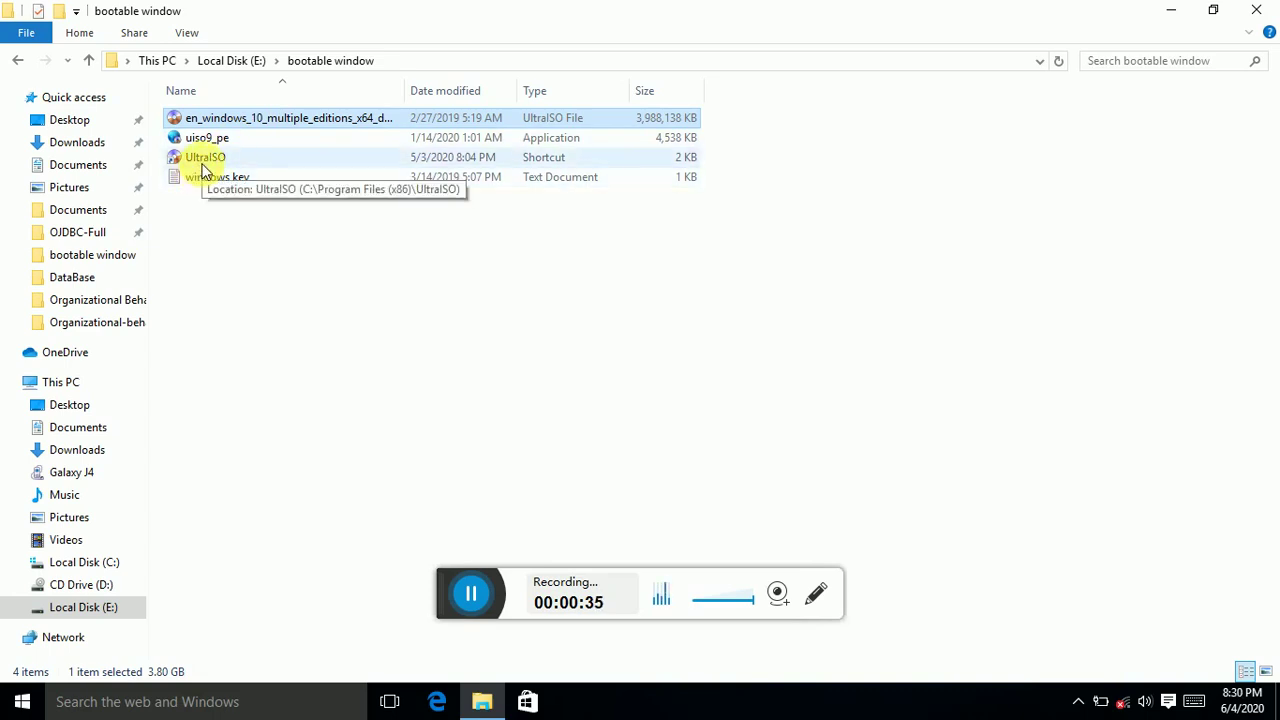
click(203, 166)
click(203, 163)
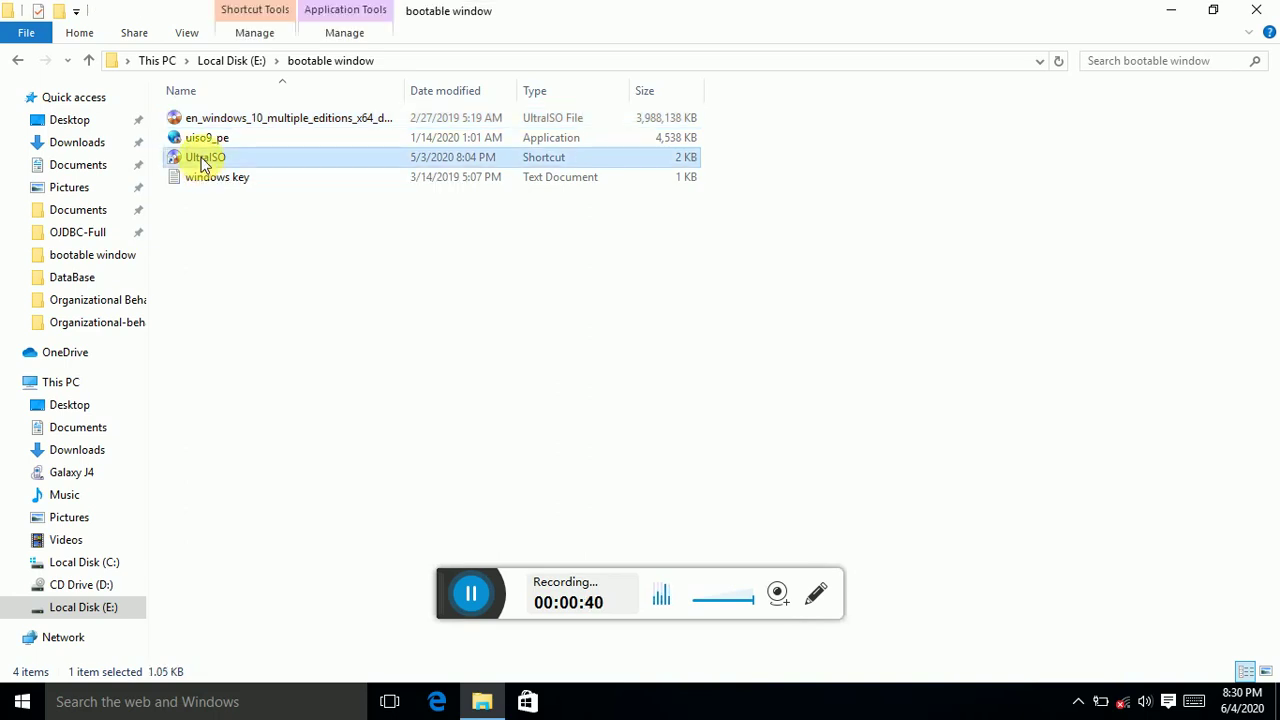
click(300, 214)
double_click(268, 165)
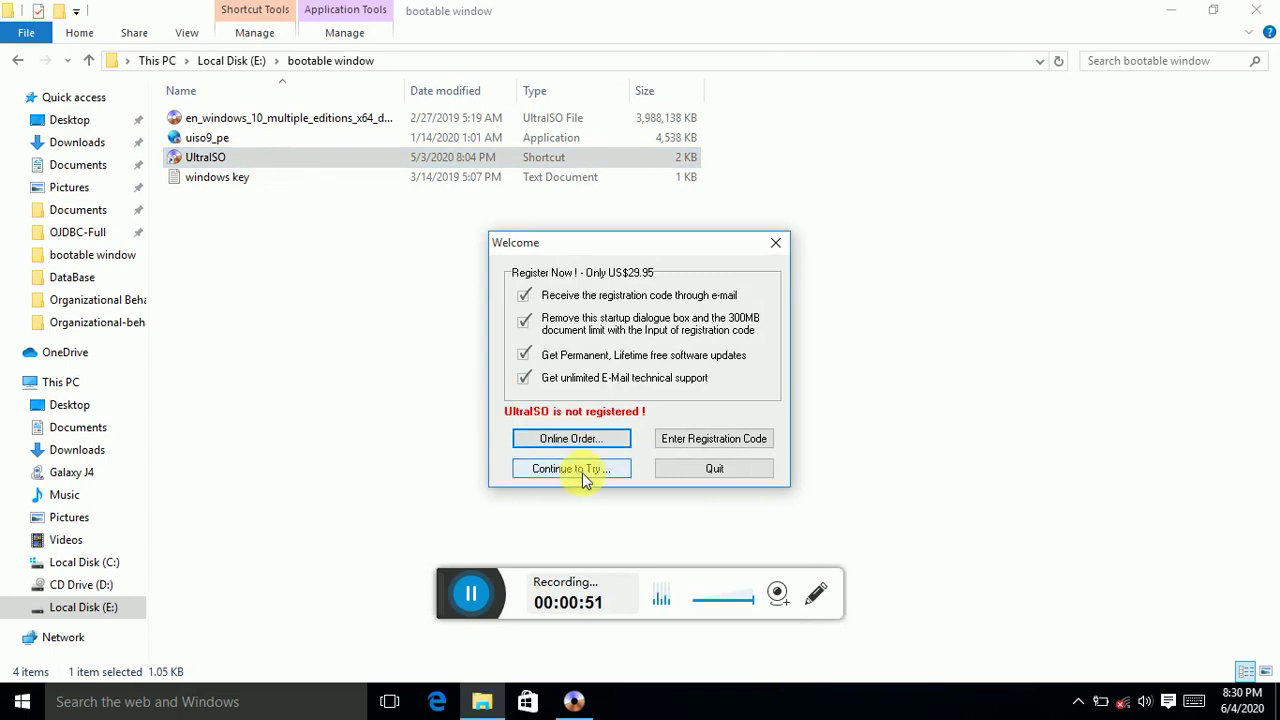
click(585, 468)
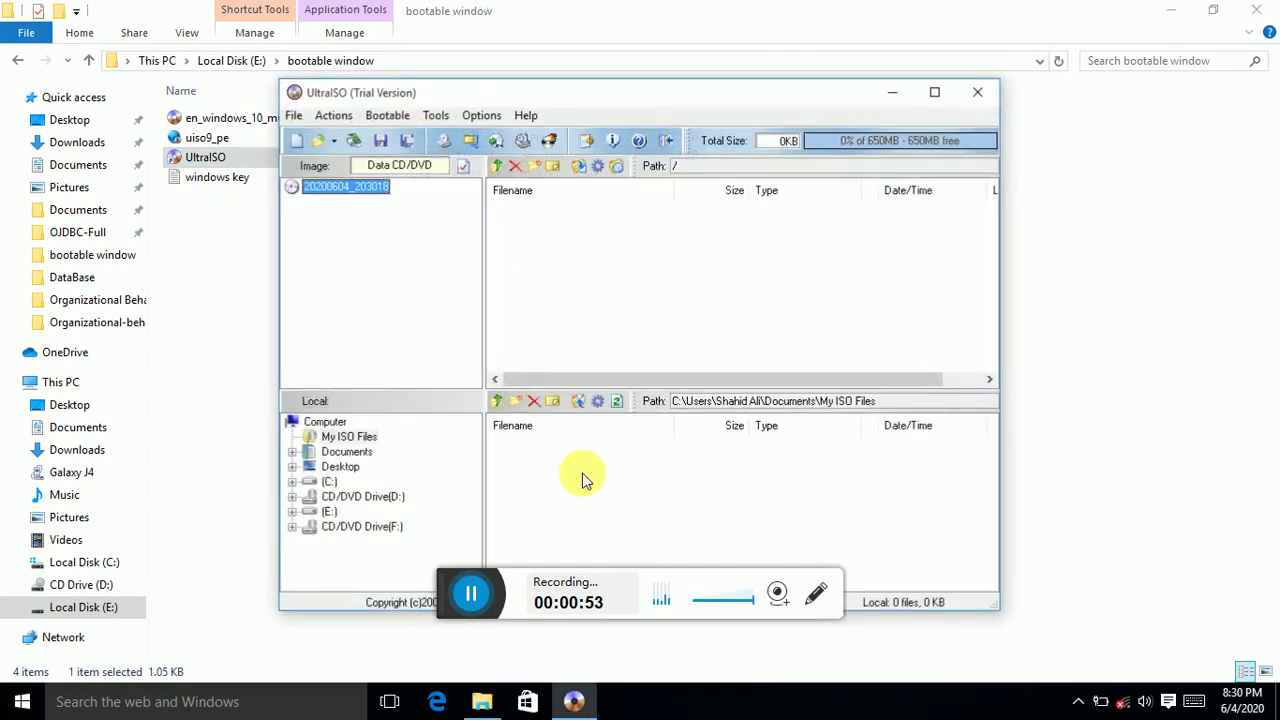
- Open the en_windows_10_multiple_editions_x64 ISO image from the bootable window folder on Local Disk (E:)
click(294, 116)
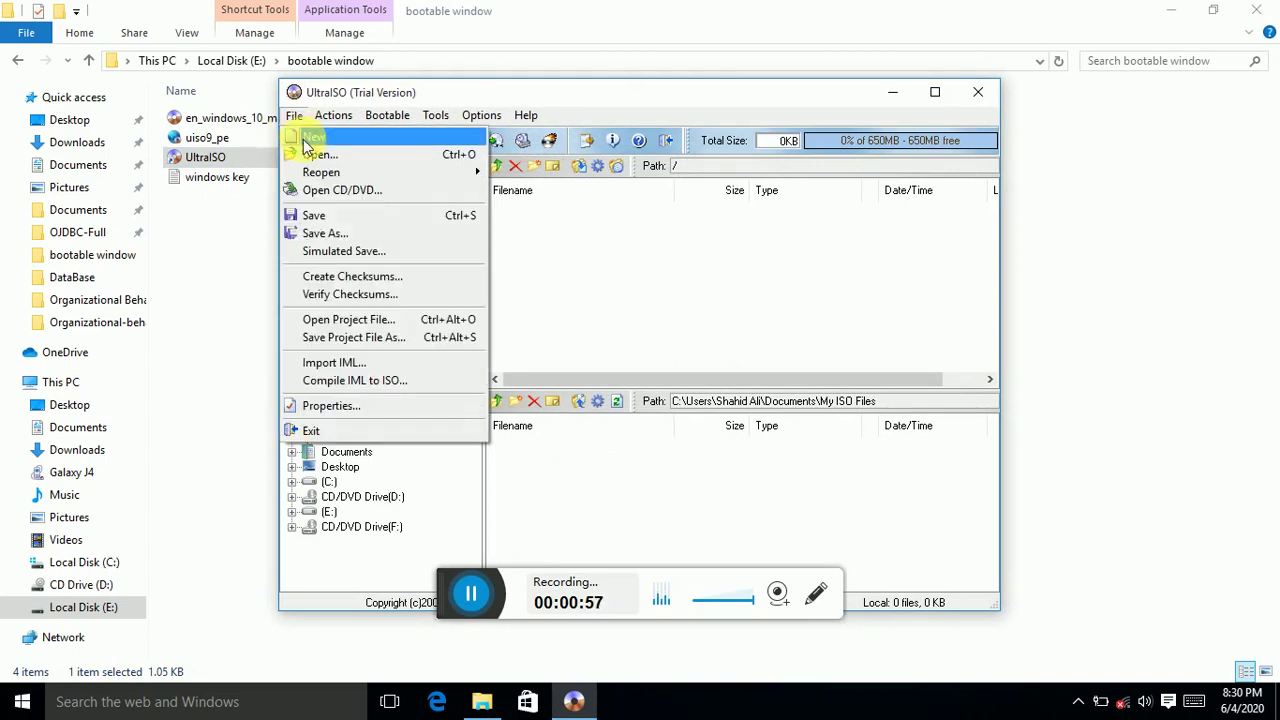
click(330, 157)
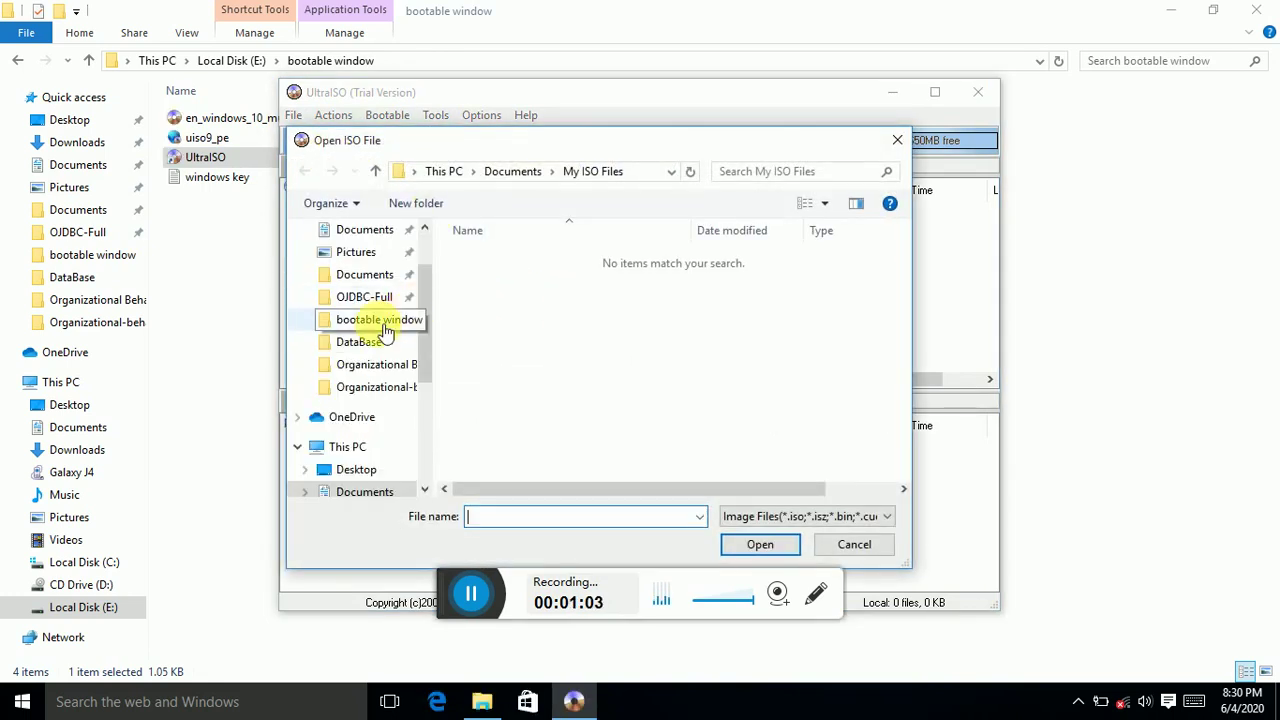
click(385, 330)
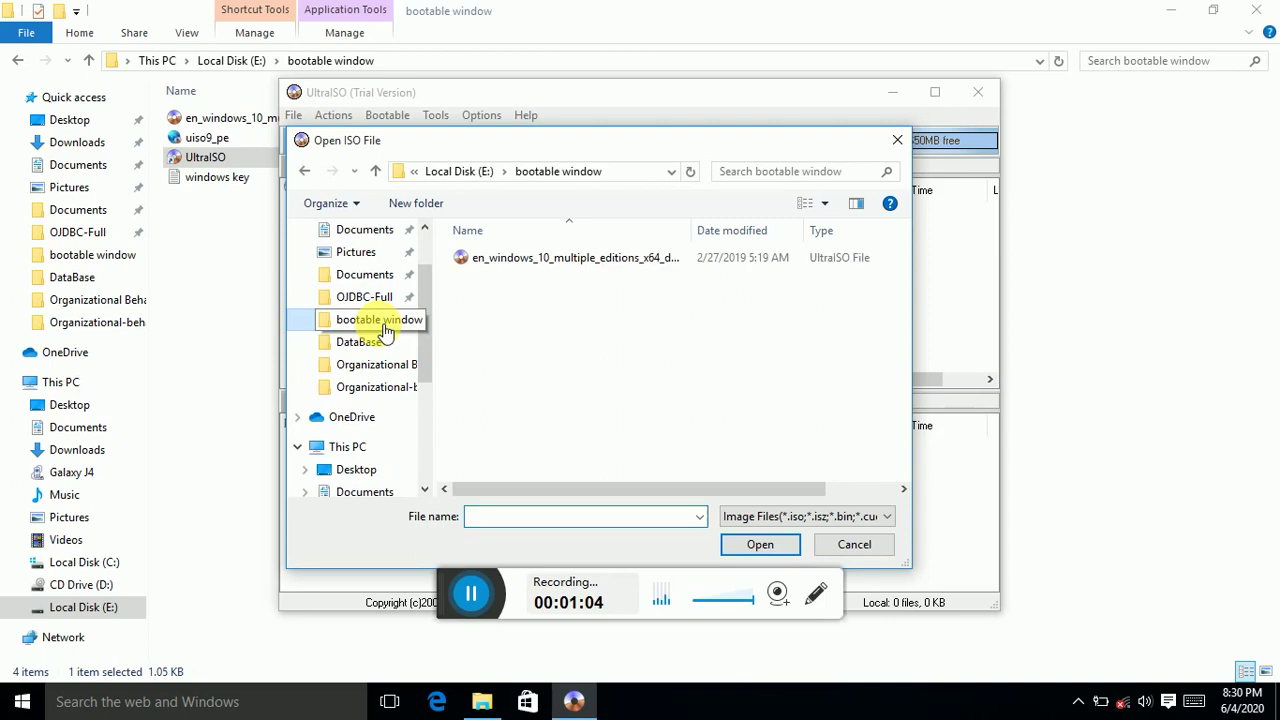
click(588, 266)
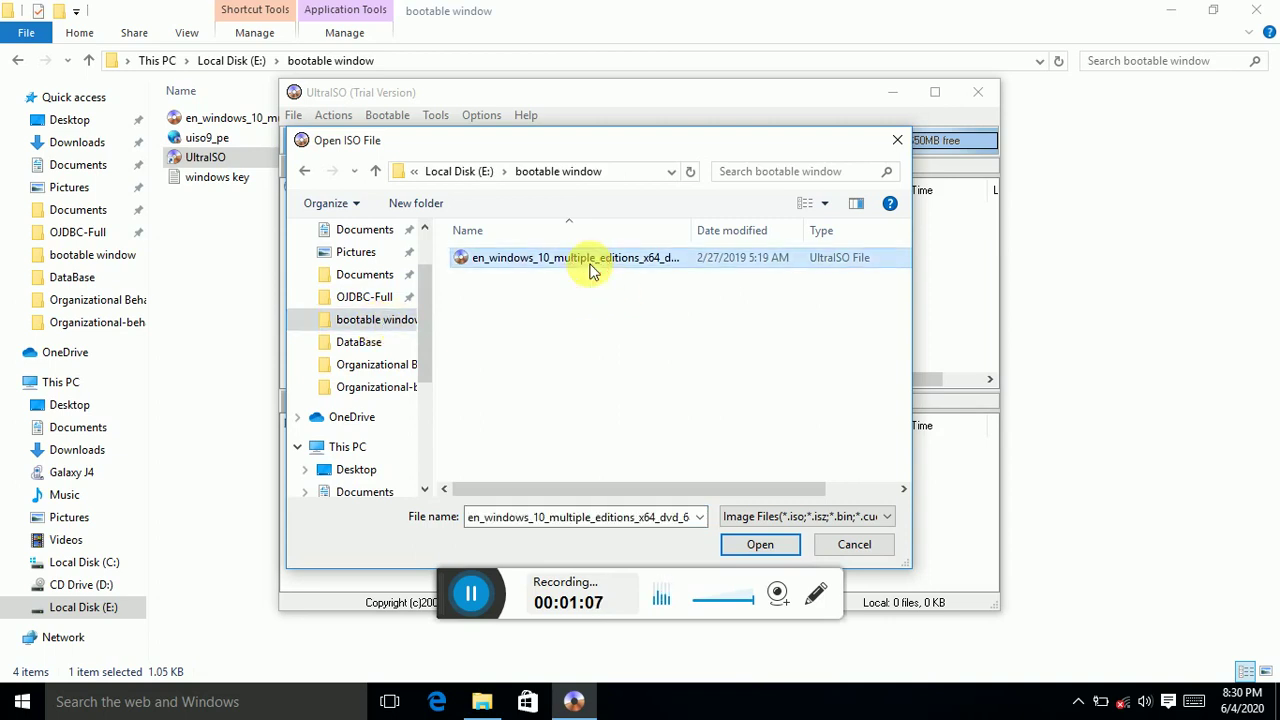
click(768, 546)
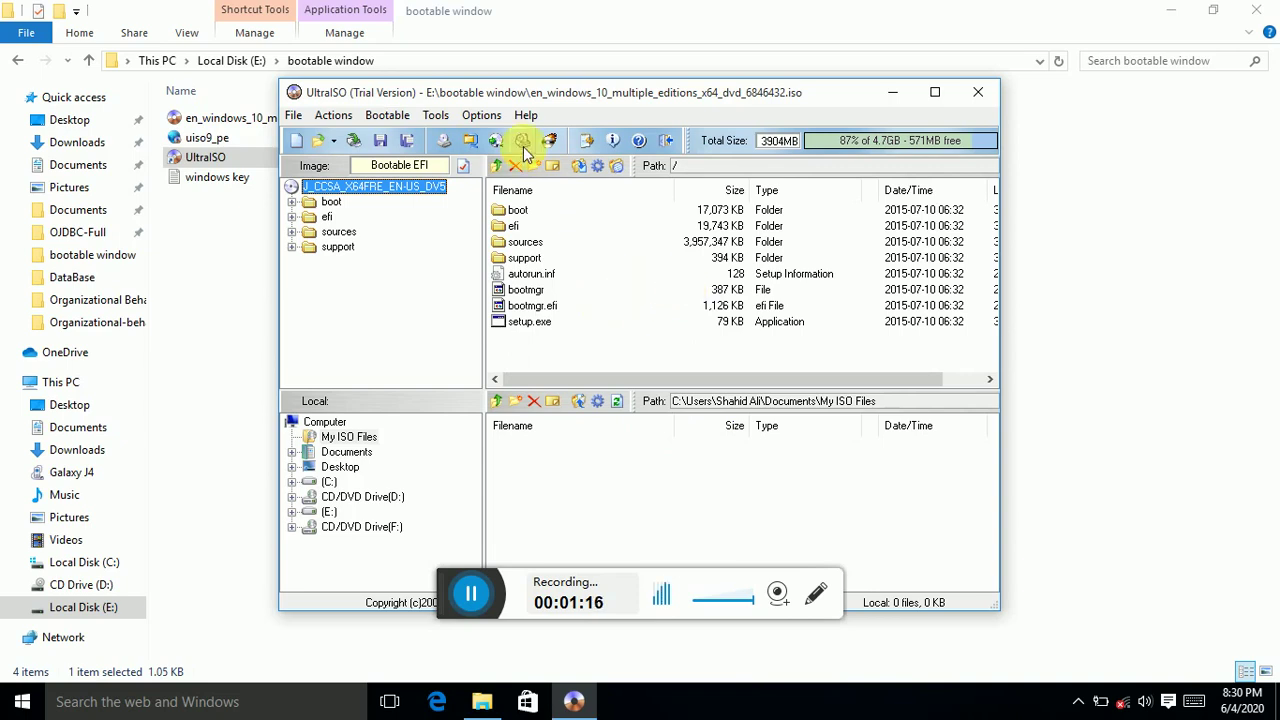
- Open the Write Disk Image dialog for the loaded Windows 10 image and move it clear of the obstruction
click(389, 119)
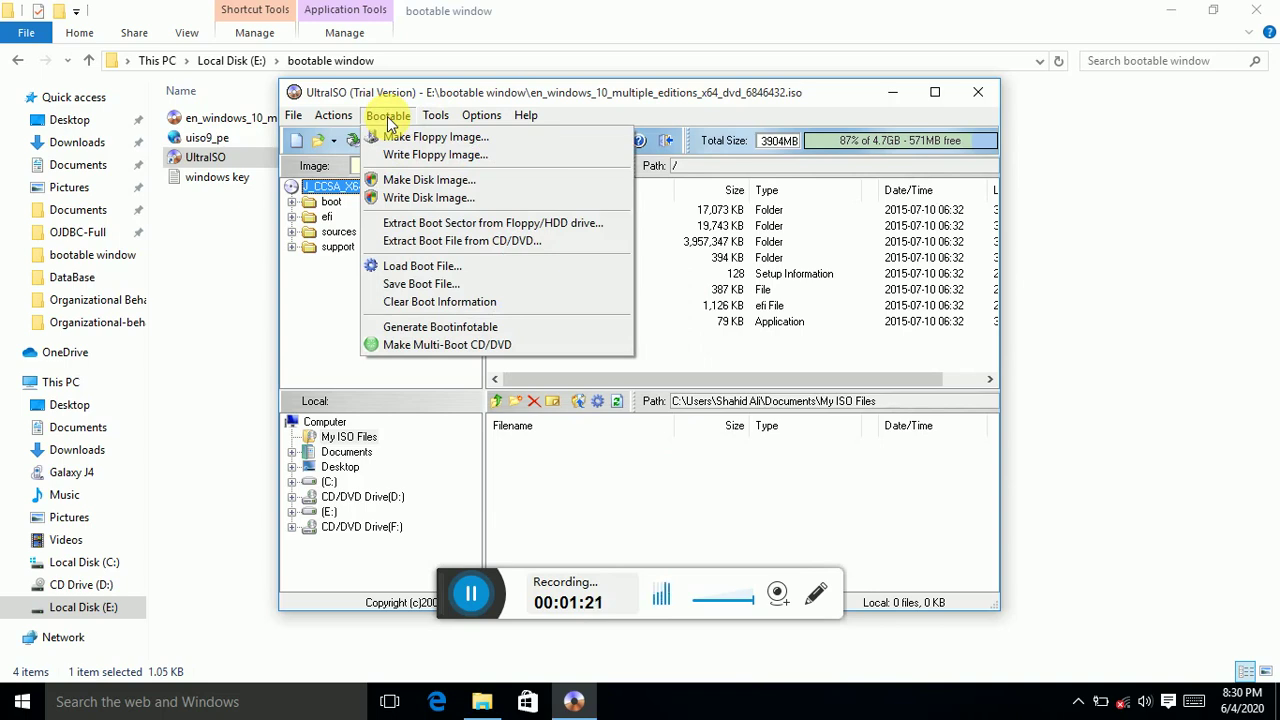
click(421, 206)
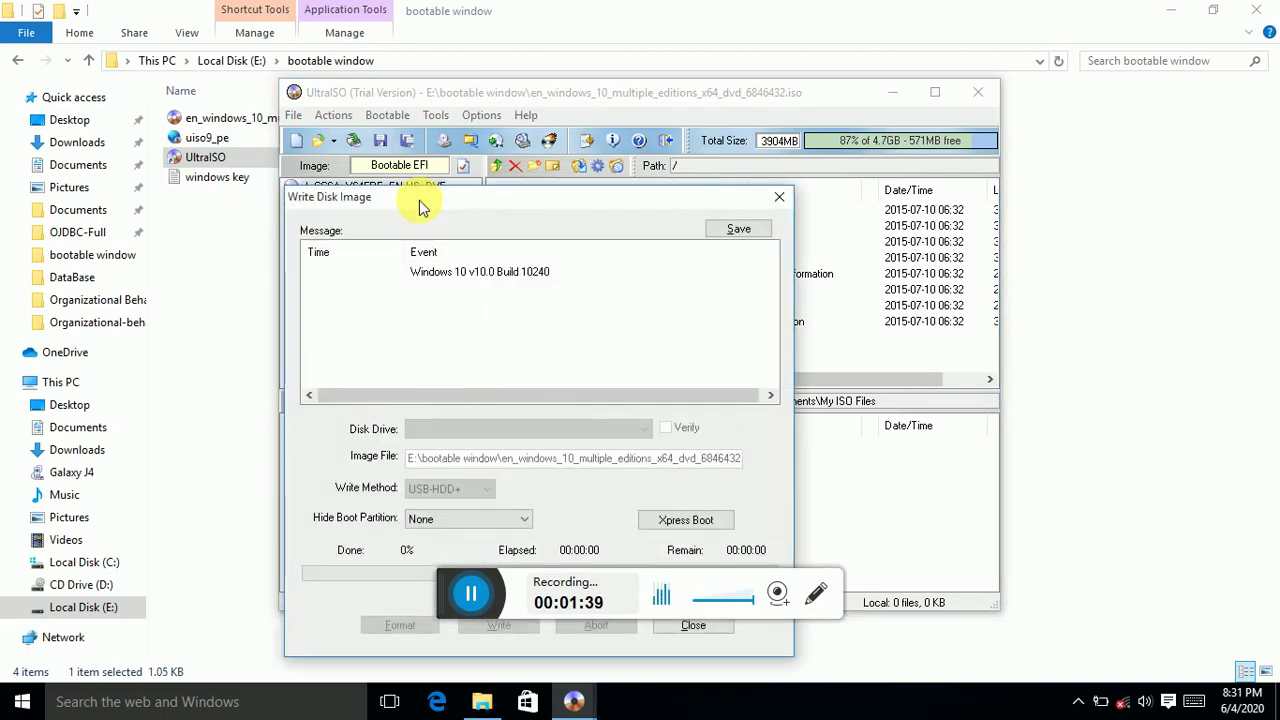
drag(420, 205, 492, 48)
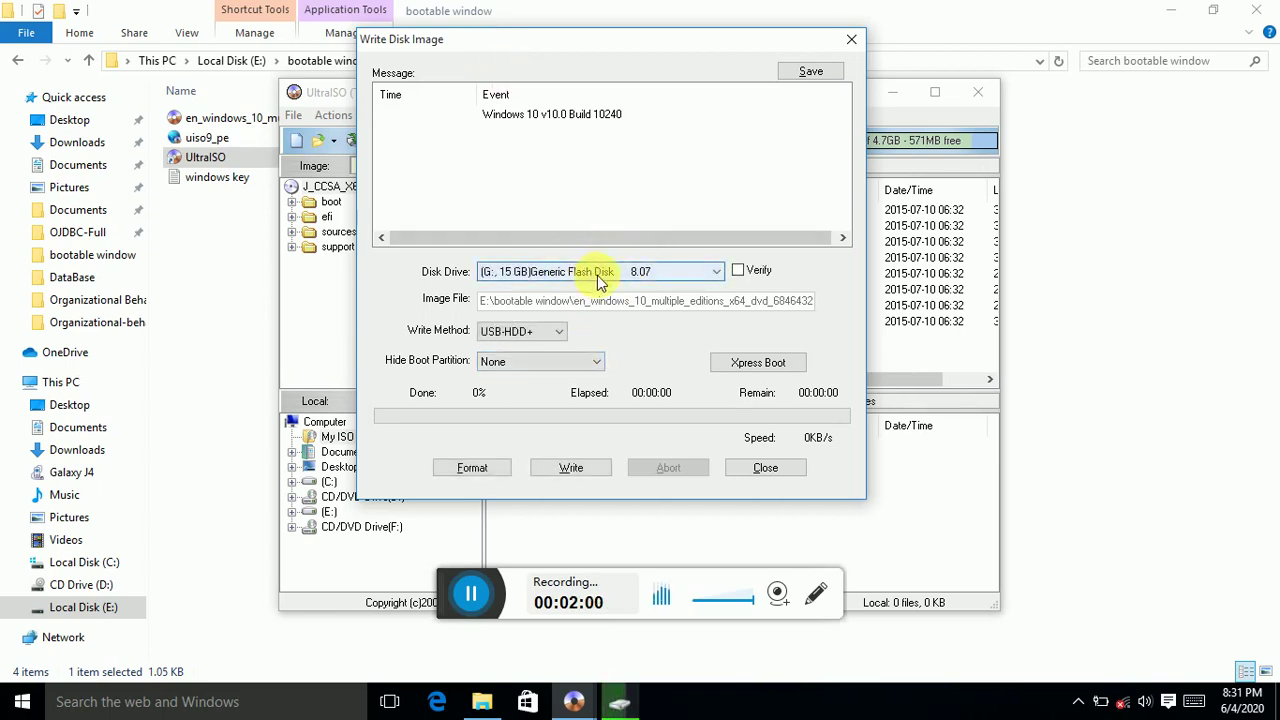
- Quick-format Removable Disk (G:) as FAT32 with an 8192-byte allocation unit size, then close the format dialog
click(476, 468)
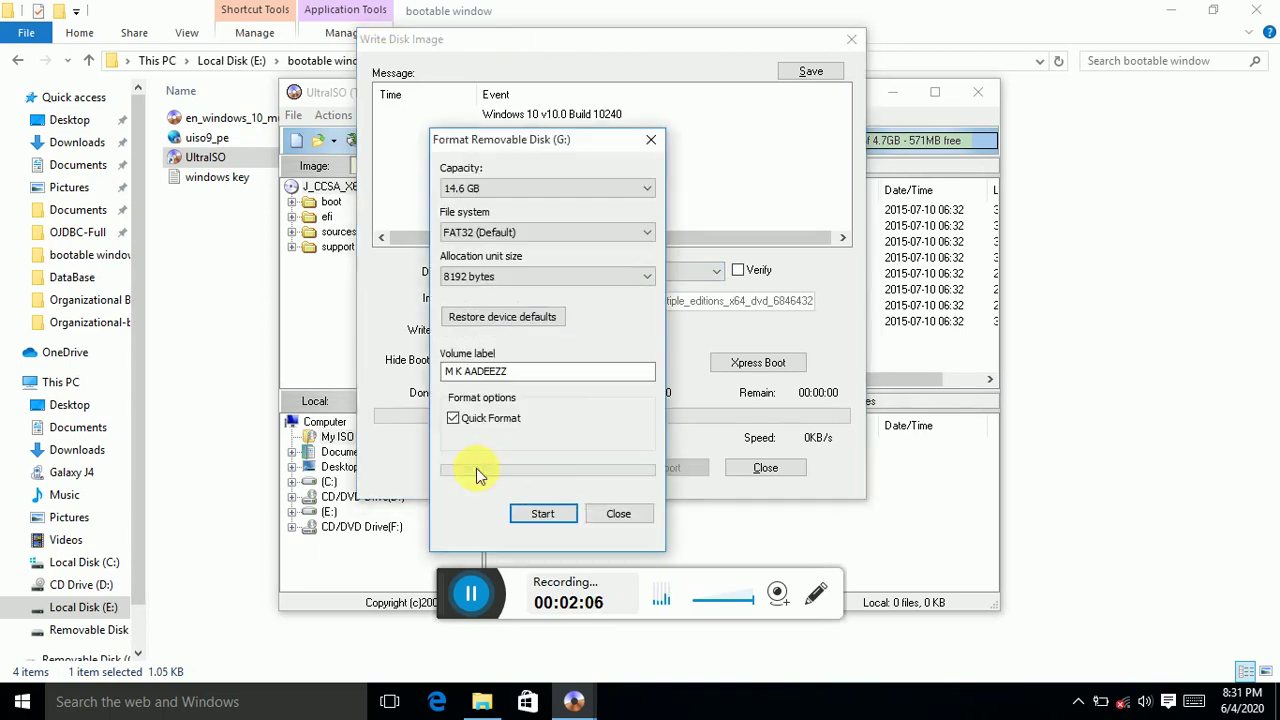
click(541, 516)
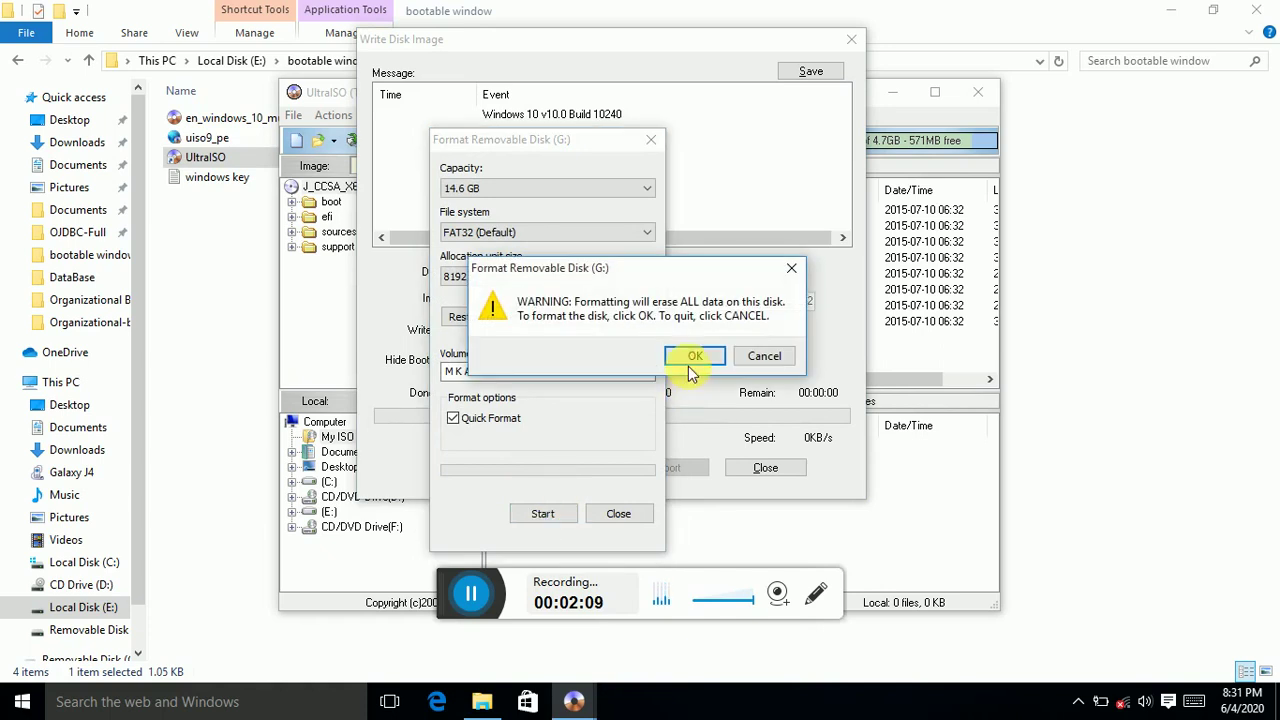
click(689, 360)
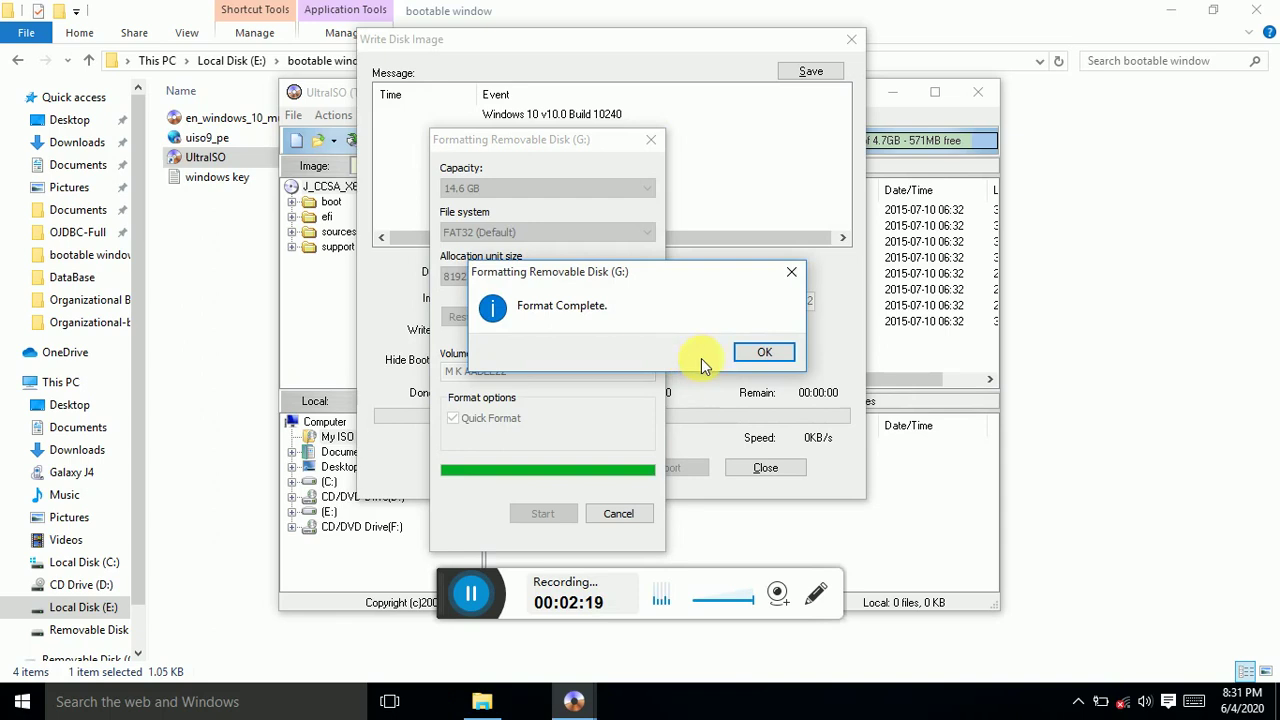
click(760, 358)
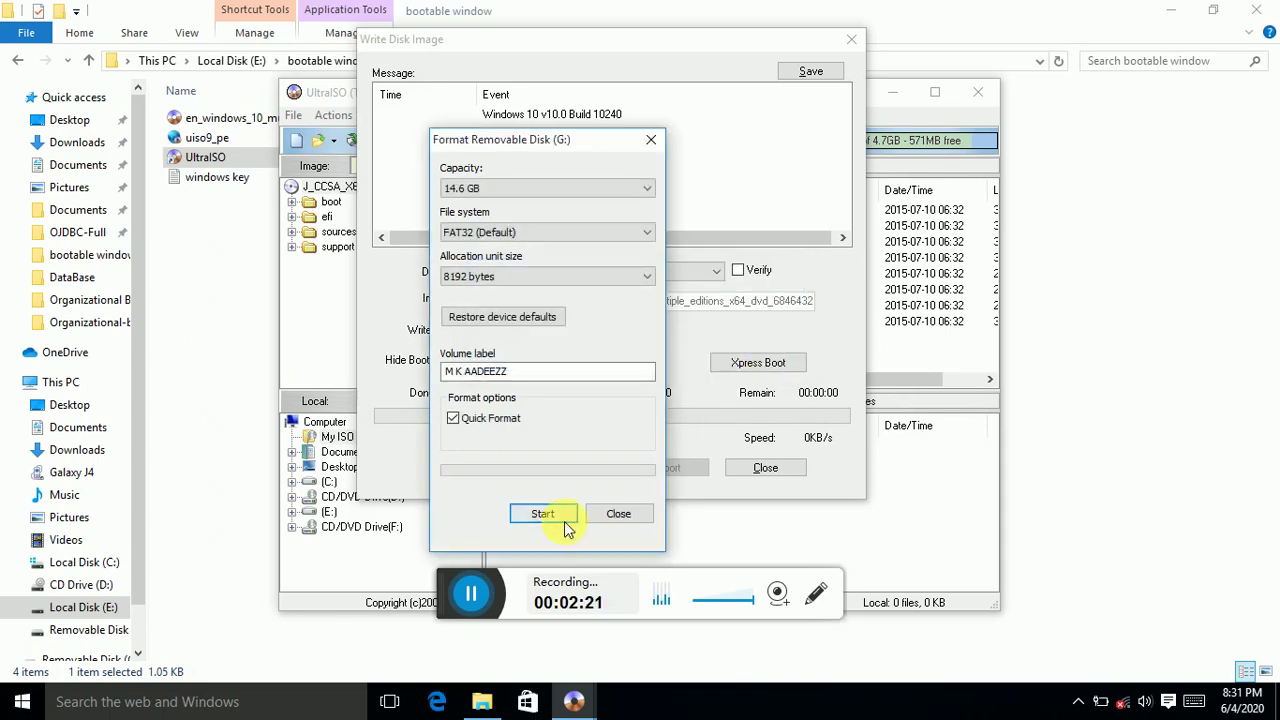
click(610, 518)
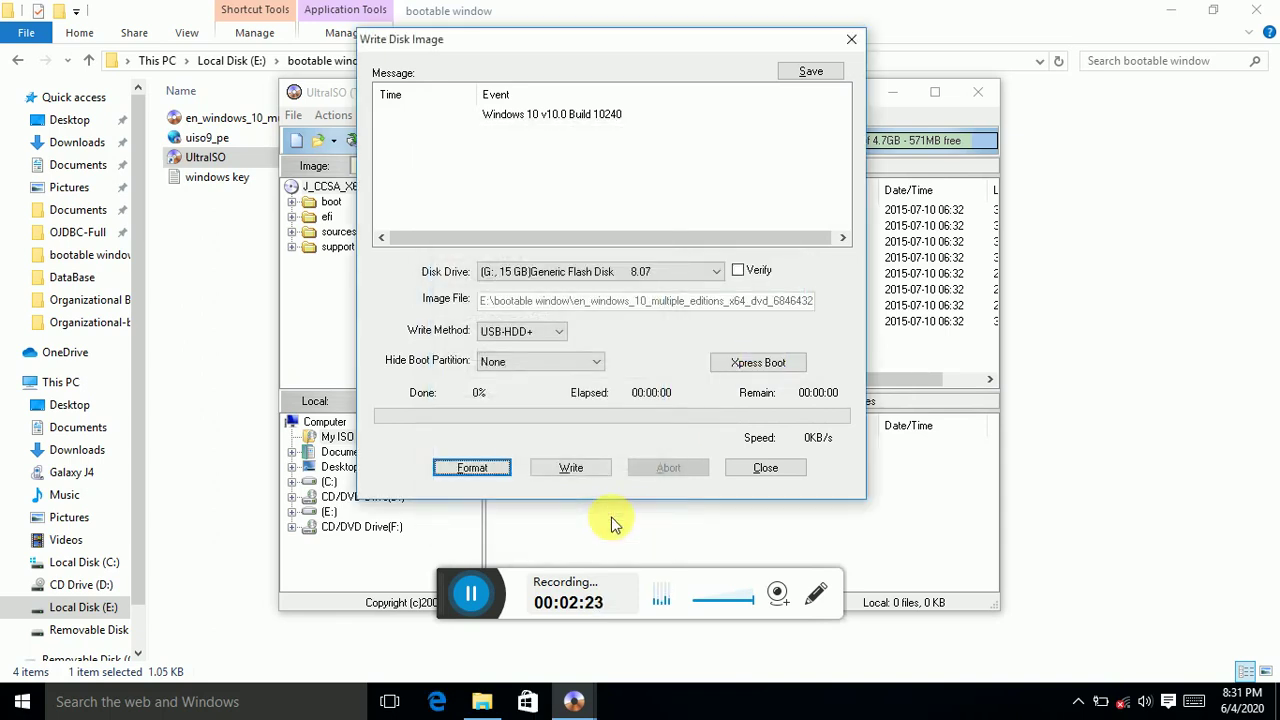
- Write the Windows 10 image to the G: flash disk with the USB-HDD+ method, accepting the loss of its data
click(567, 467)
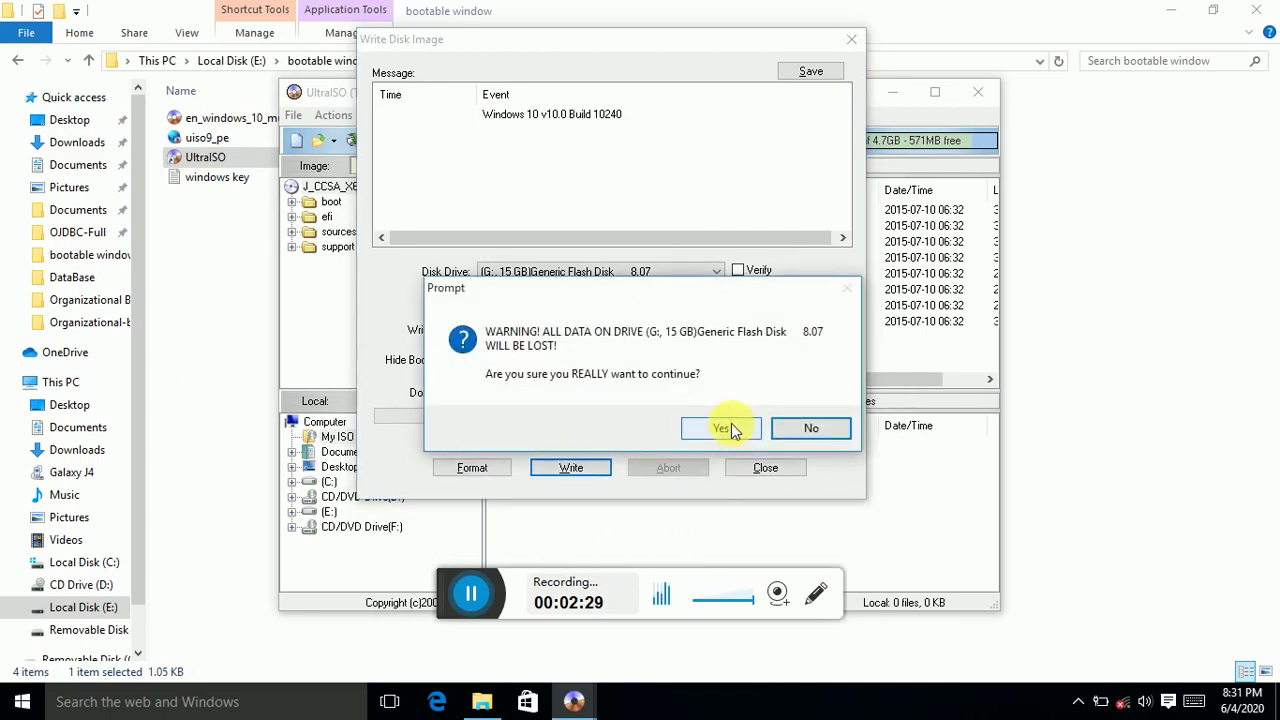
click(731, 424)
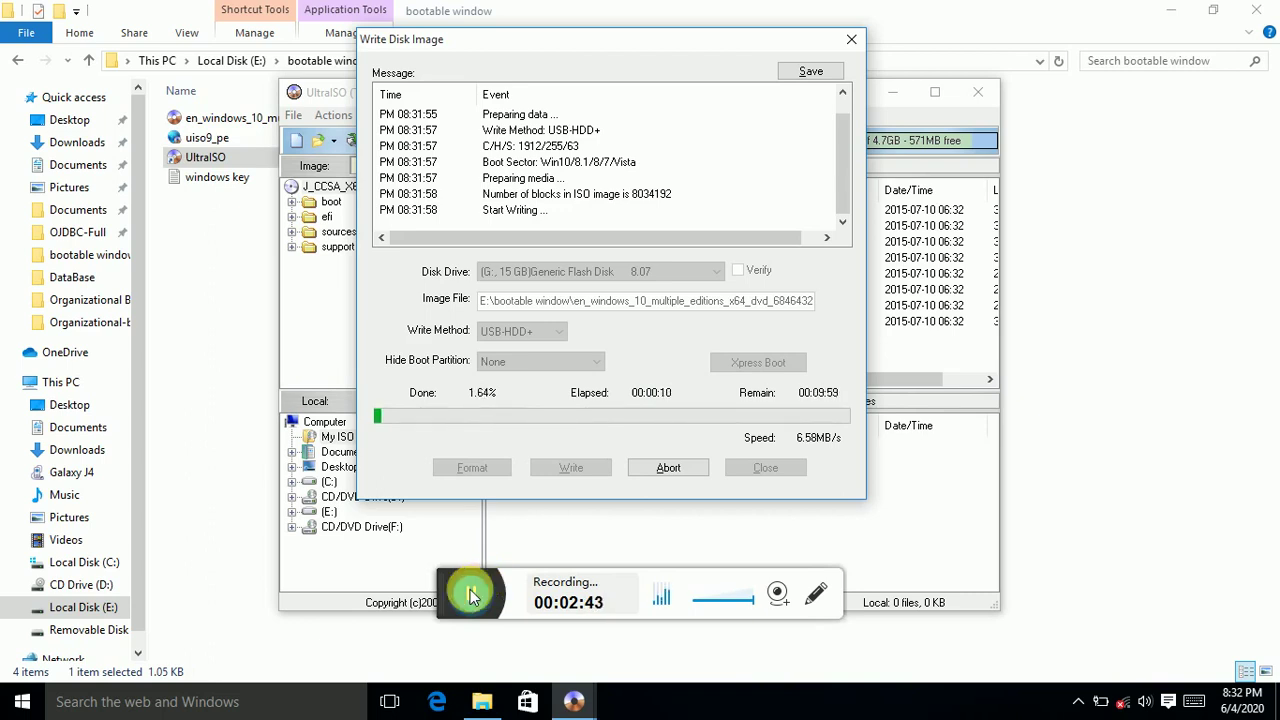
click(473, 595)
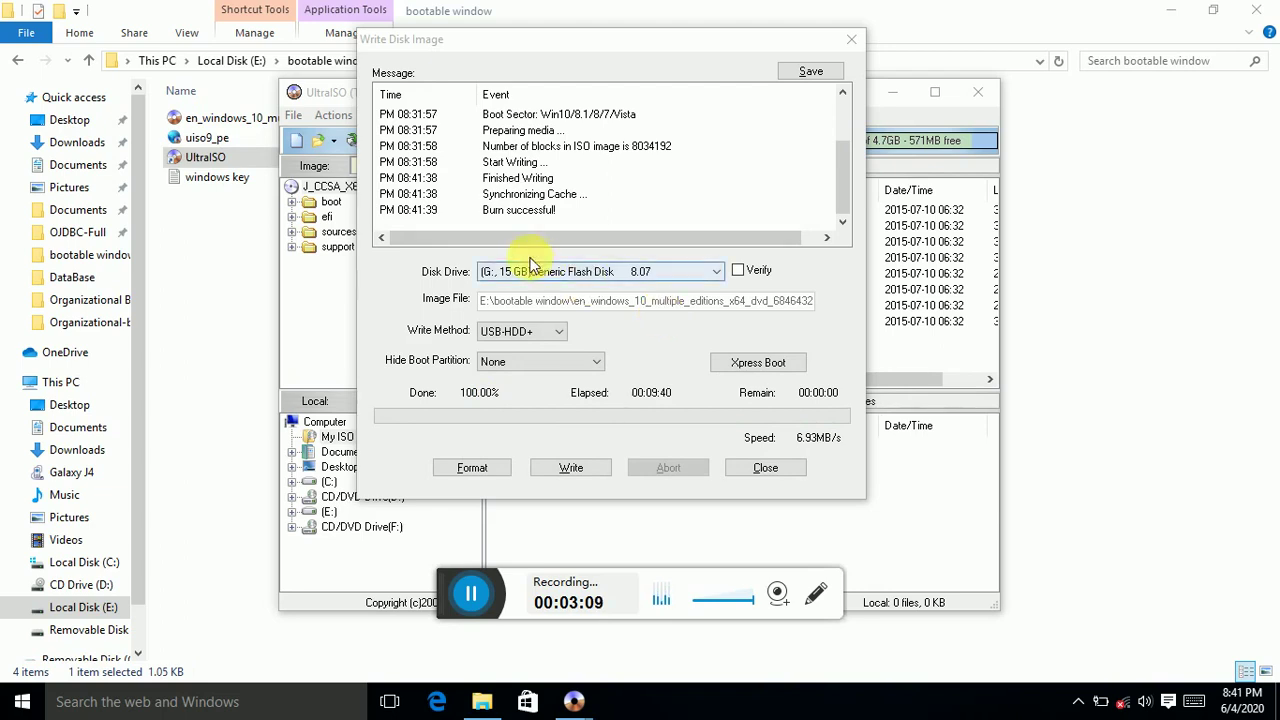
click(484, 212)
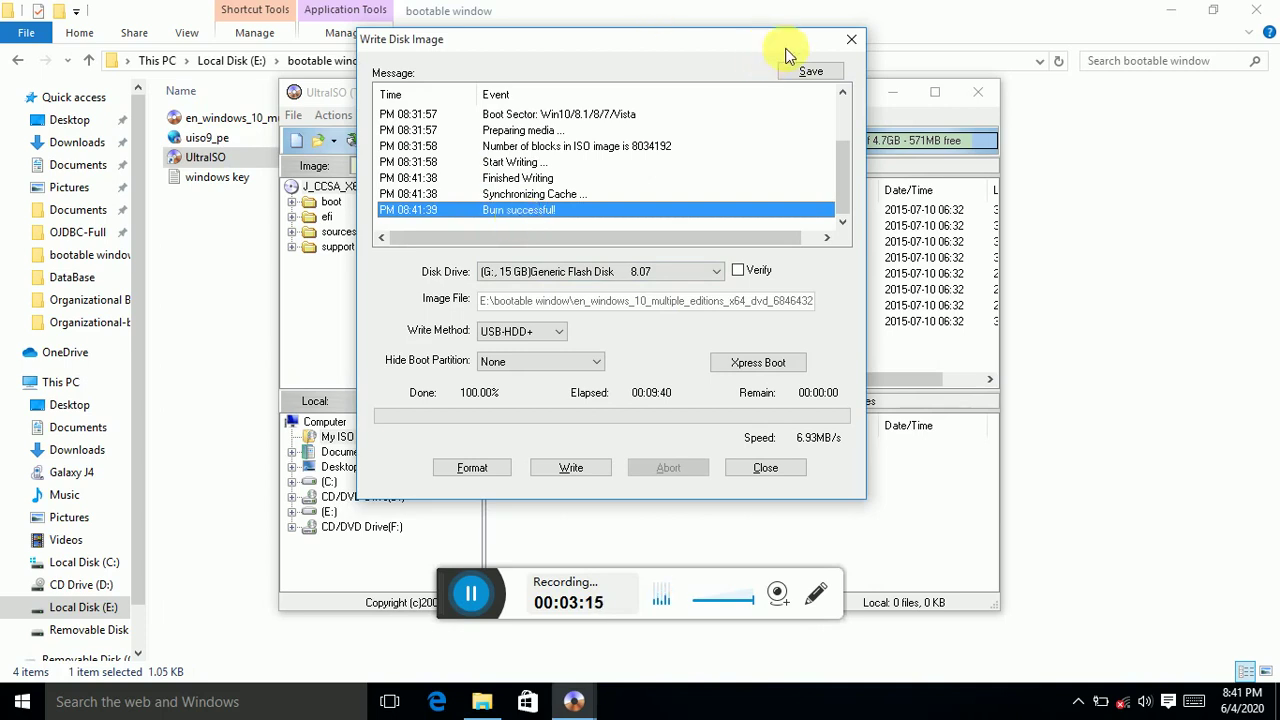
- Close the Write Disk Image dialog, exit UltraISO and minimize the bootable window folder
click(857, 41)
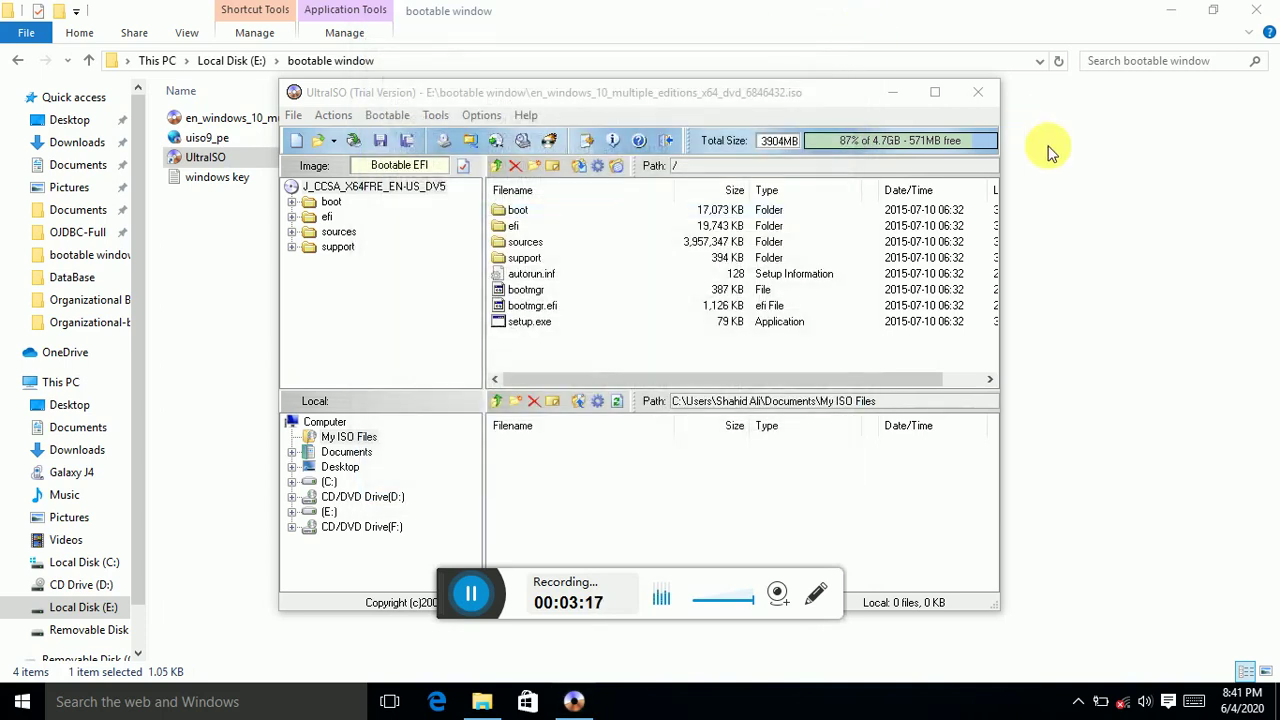
click(980, 94)
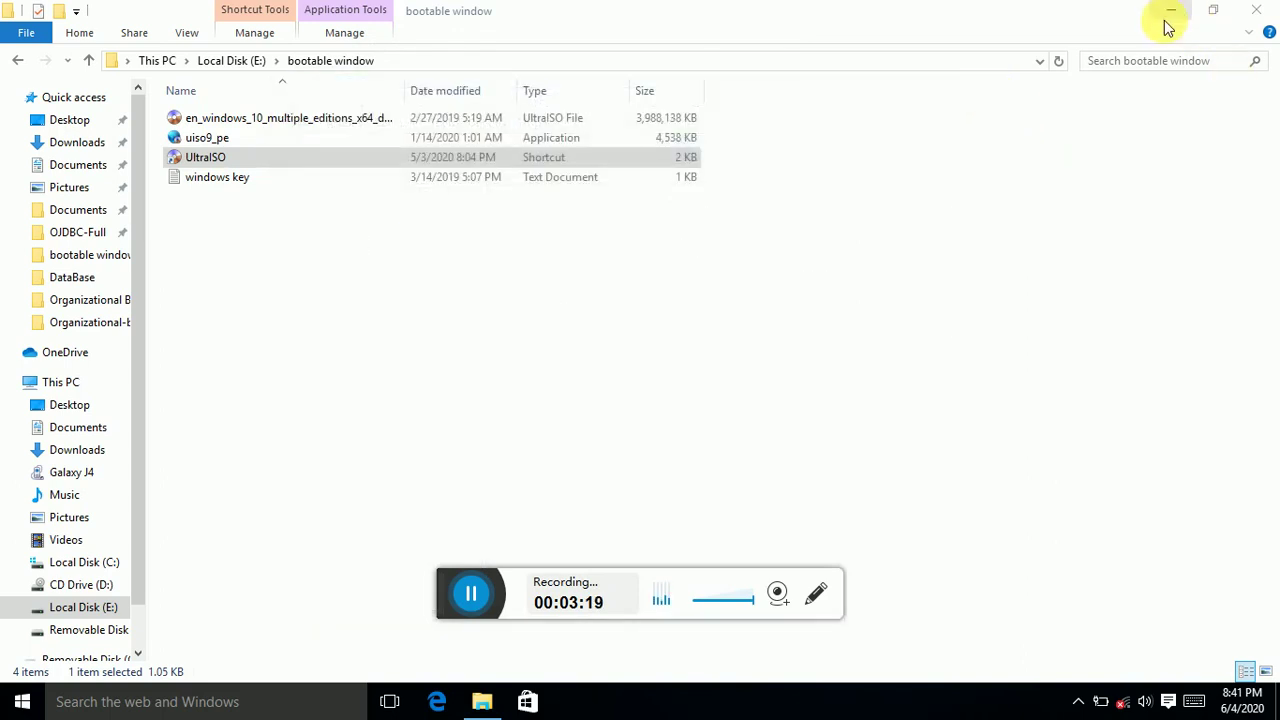
click(1168, 14)
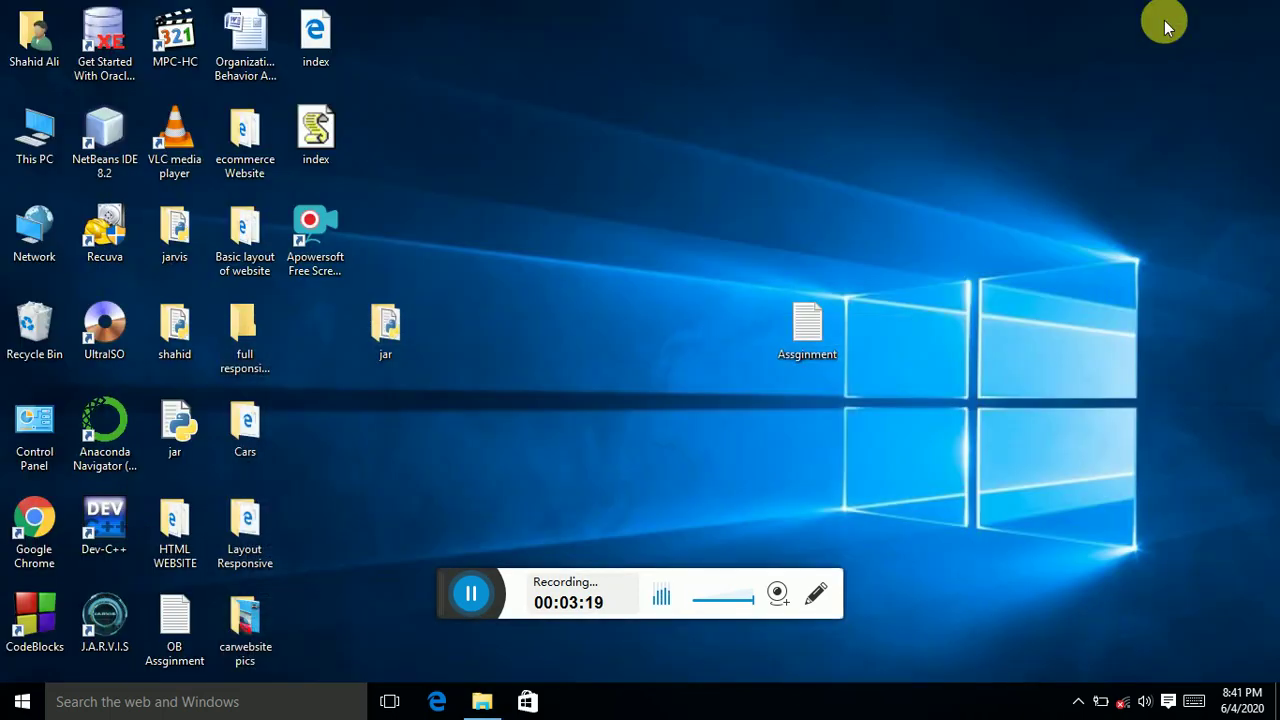
- Examine the files written to Removable Disk (G:) in File Explorer, then close the window
double_click(34, 144)
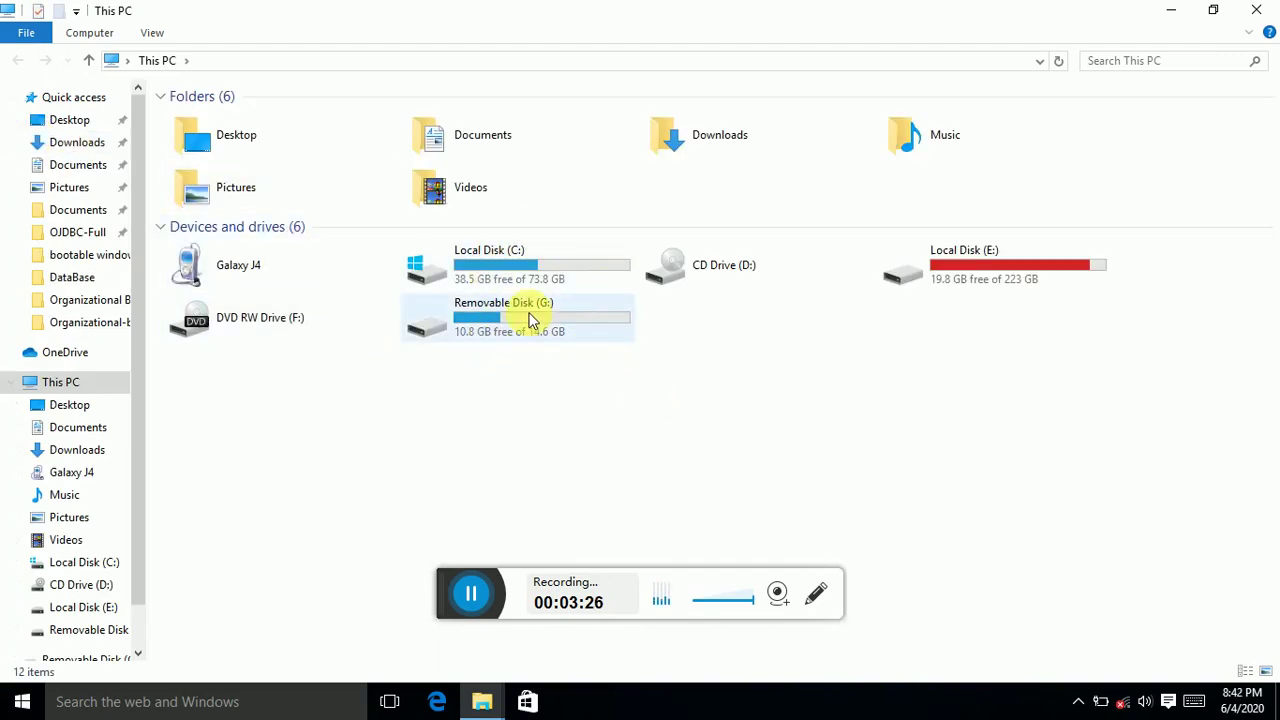
double_click(550, 325)
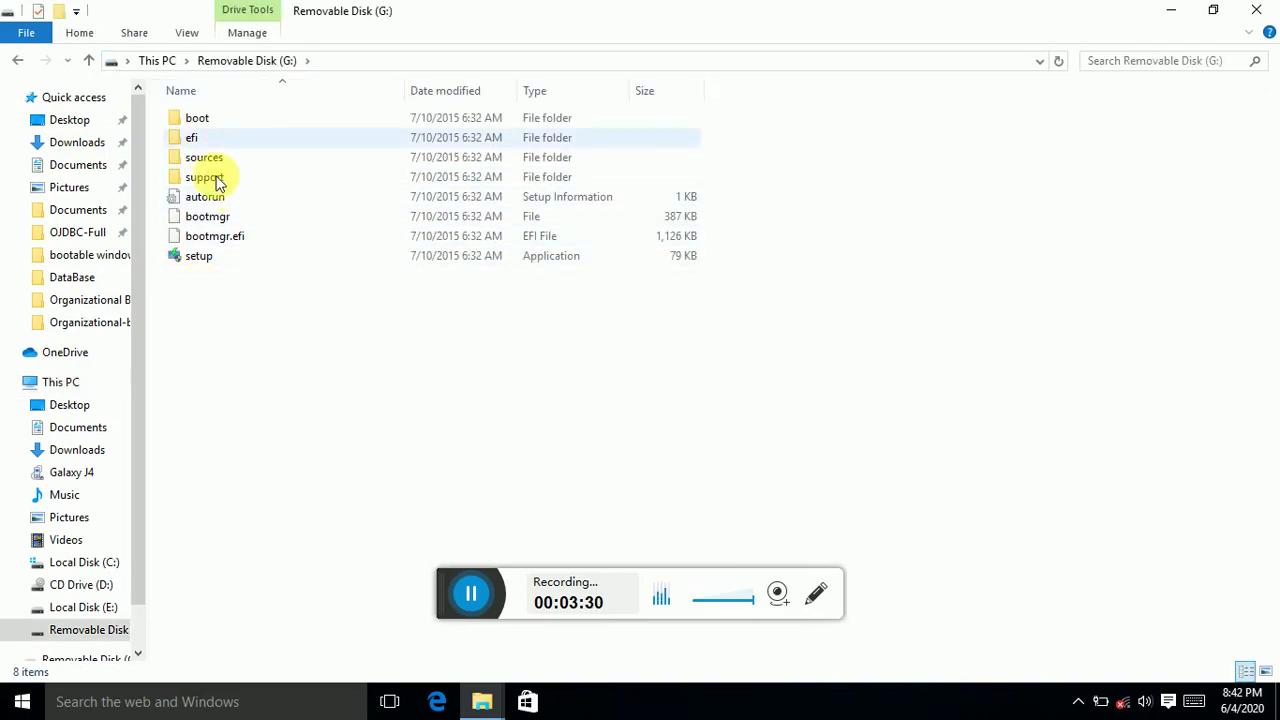
click(90, 61)
click(91, 62)
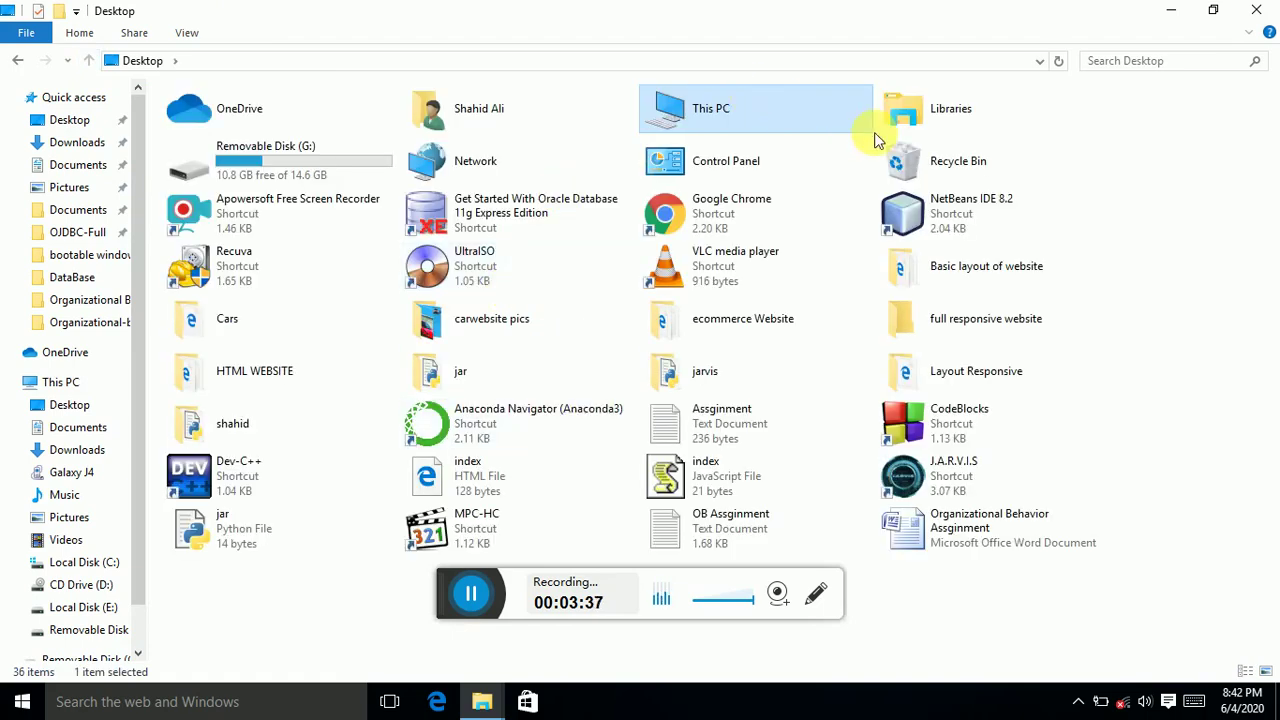
click(1257, 10)
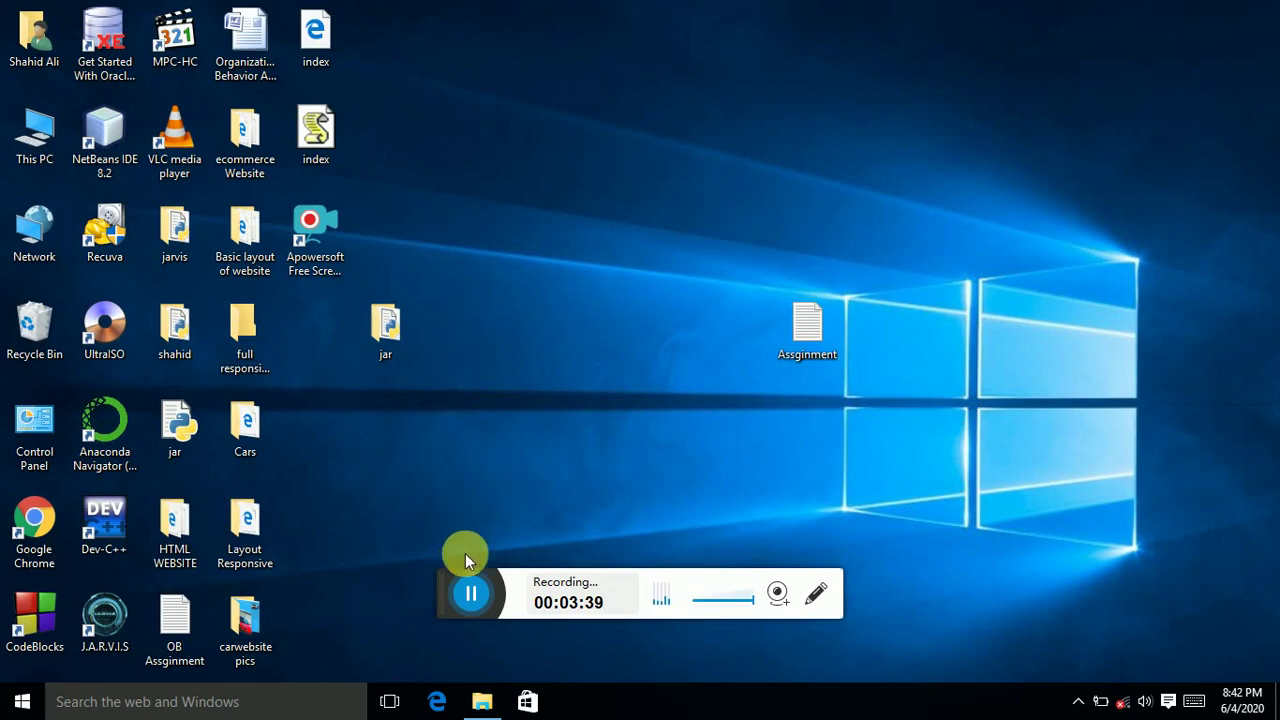